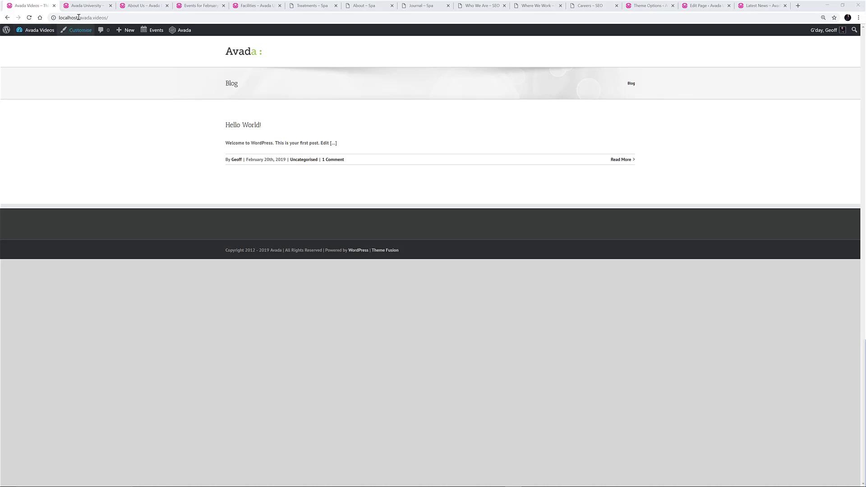
Switch to the Avada University demo site's home page with the Inspiring Tomorrows Leaders banner
{"action": "left_click", "coordinate": [92, 6]}
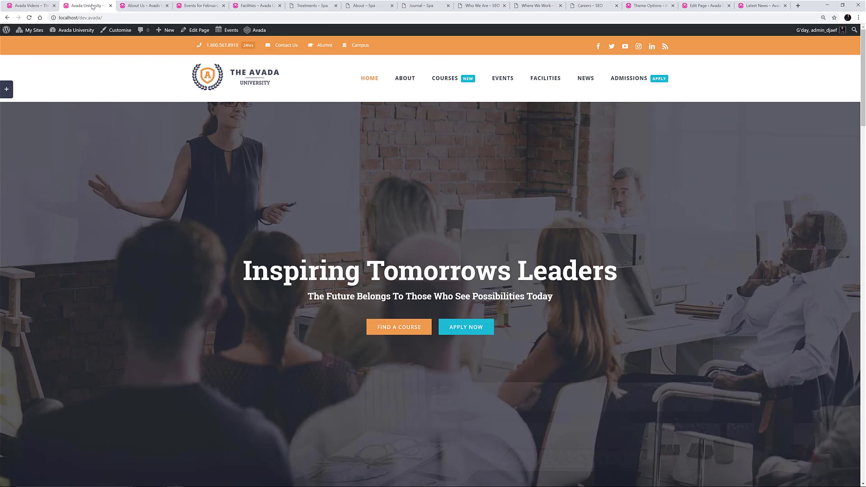
Look at the title bars on the About Us, Events, Facilities, spa About and Journal pages
{"action": "left_click", "coordinate": [145, 7]}
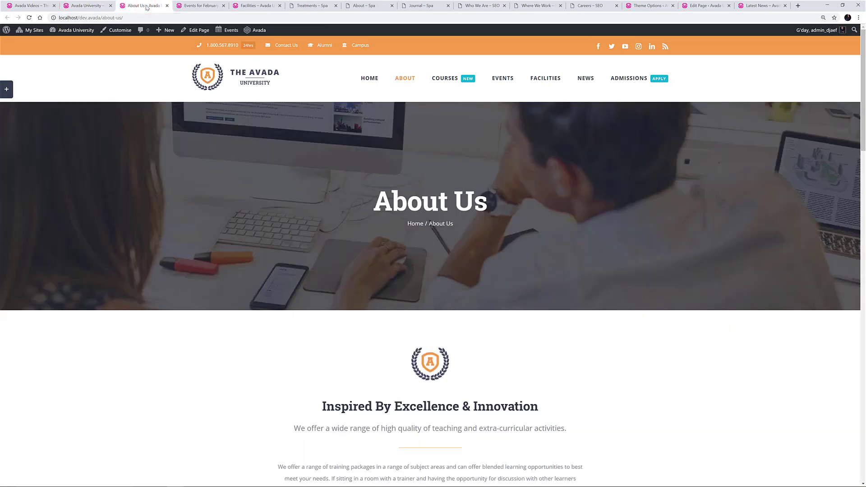
{"action": "left_click", "coordinate": [195, 9]}
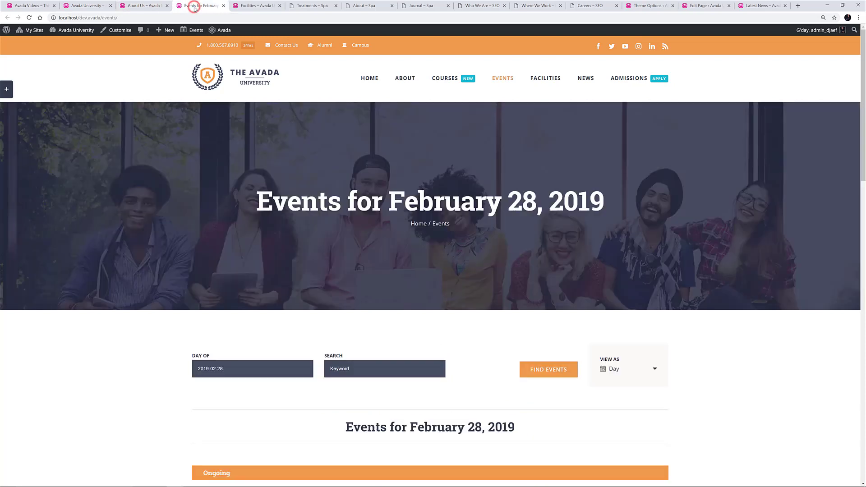
{"action": "left_click", "coordinate": [258, 8]}
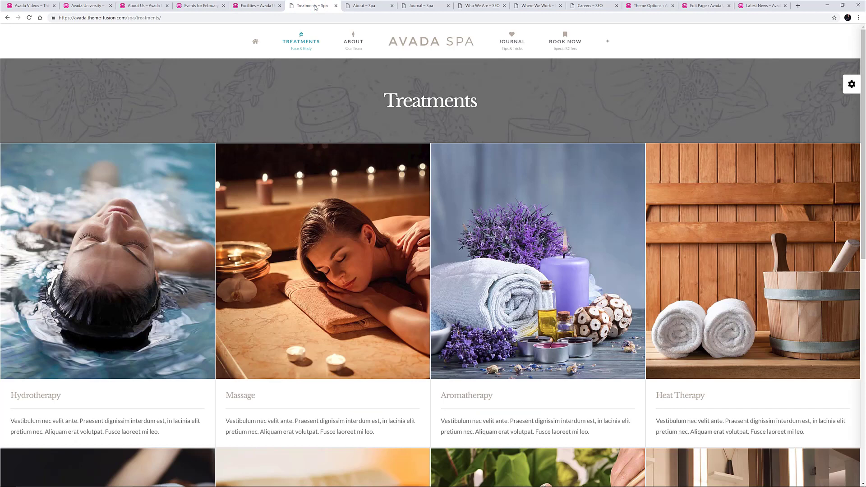
{"action": "left_click", "coordinate": [373, 7]}
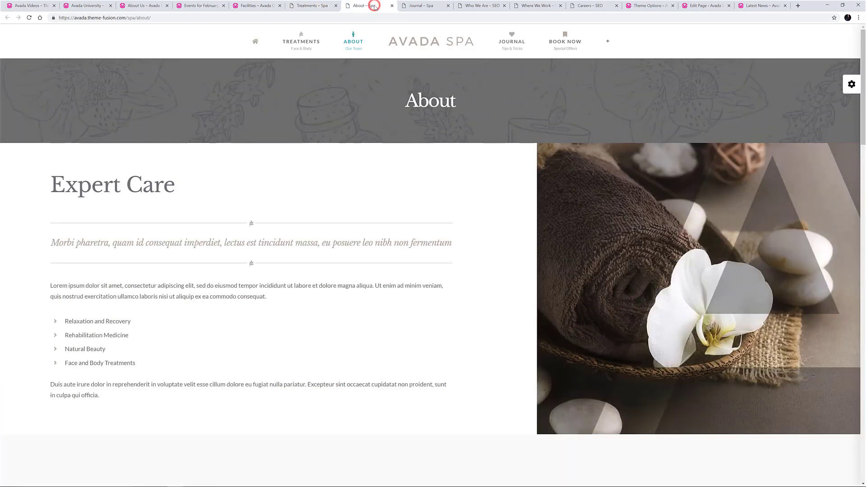
{"action": "left_click", "coordinate": [427, 7]}
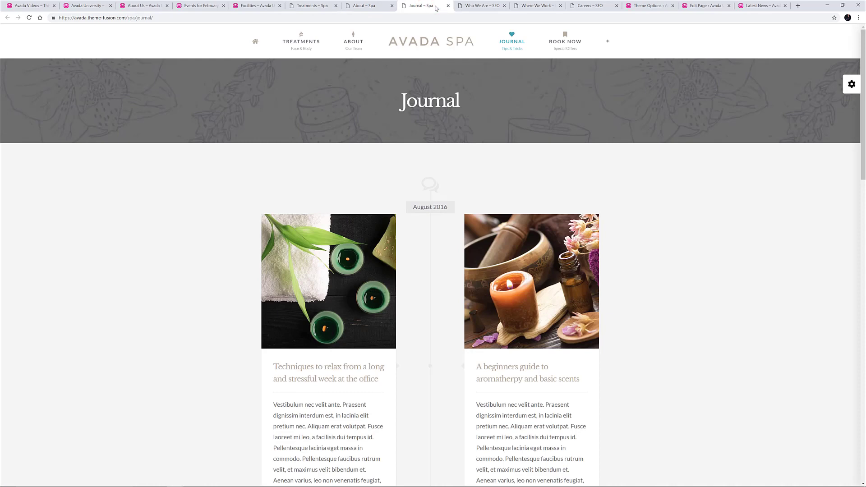
Look at the SEO Who We Are, Where We Work and Careers pages, then return to Avada Theme Options
{"action": "left_click", "coordinate": [482, 6]}
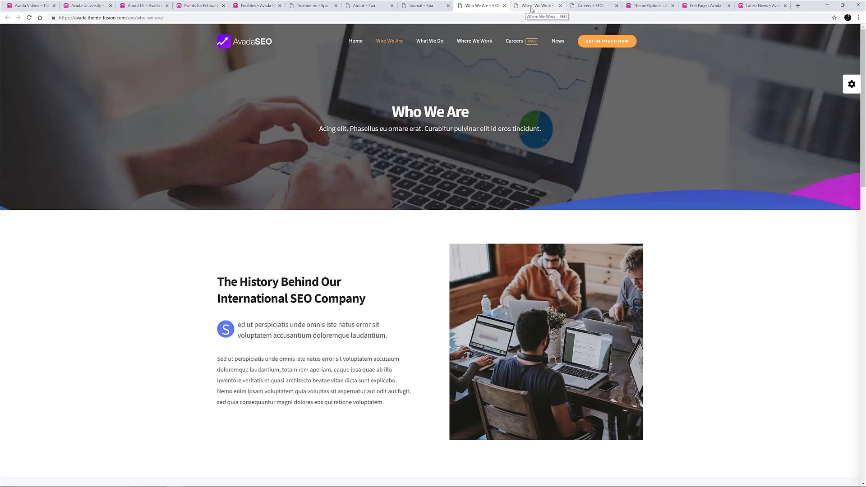
{"action": "left_click", "coordinate": [533, 7]}
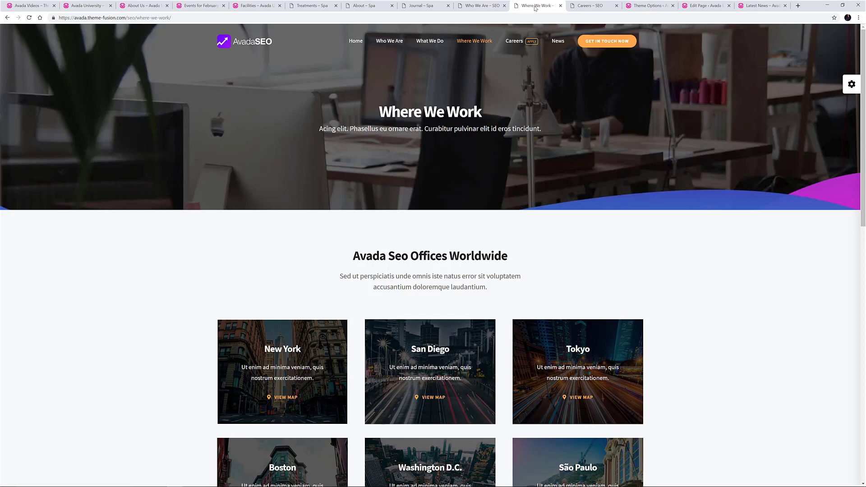
{"action": "left_click", "coordinate": [591, 6]}
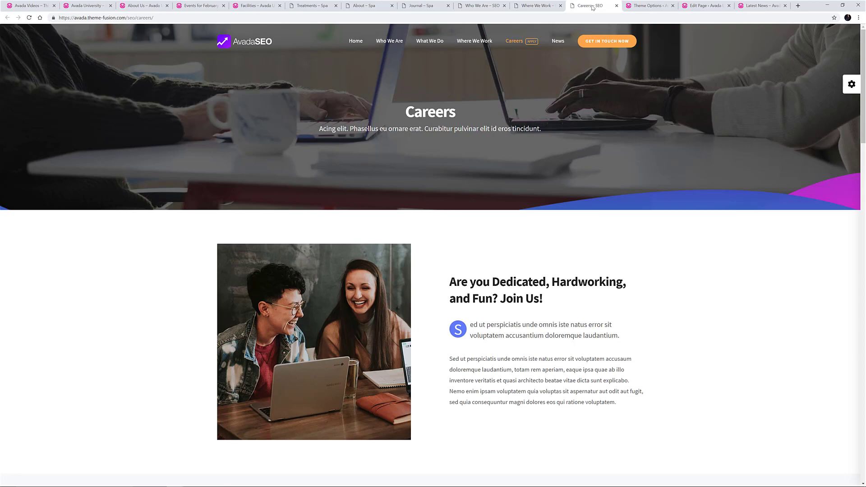
{"action": "left_click", "coordinate": [643, 5]}
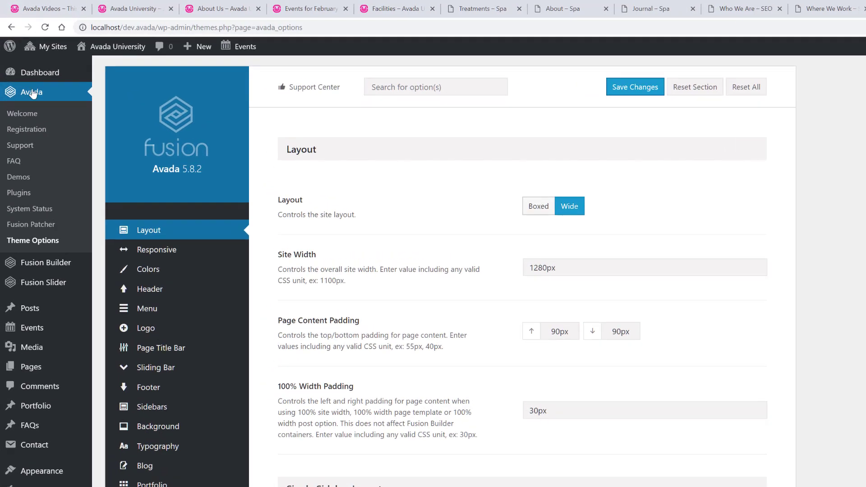
Compare the global Page Title Bar settings with the Latest News page's own title bar options
{"action": "left_click", "coordinate": [141, 348]}
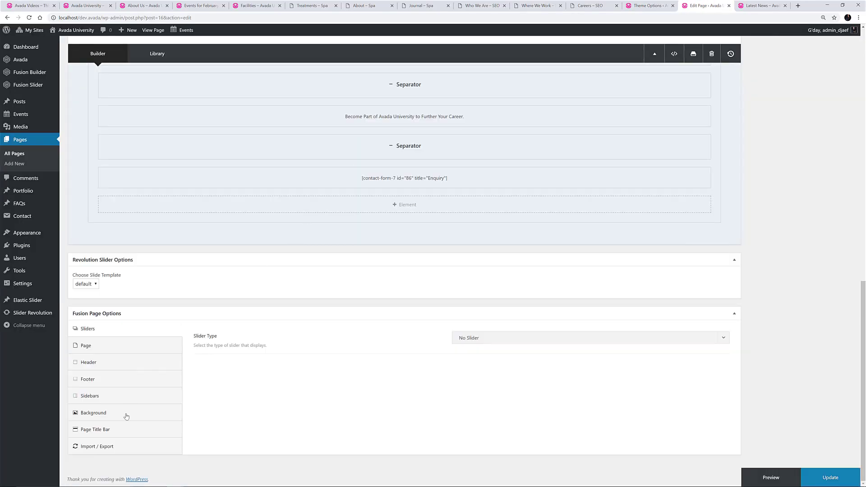
{"action": "left_click", "coordinate": [106, 429]}
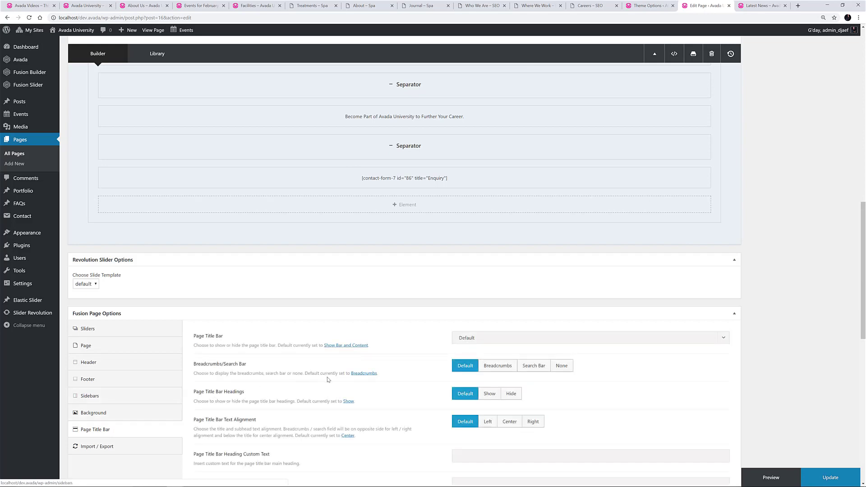
{"action": "scroll", "coordinate": [328, 381], "scroll_direction": "down", "scroll_amount": 2}
{"action": "scroll", "coordinate": [328, 381], "scroll_direction": "down", "scroll_amount": 3}
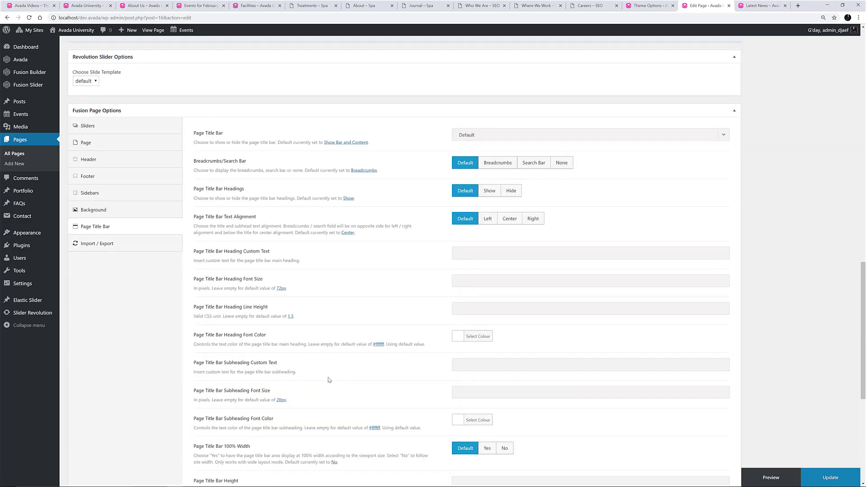
{"action": "scroll", "coordinate": [325, 386], "scroll_direction": "down", "scroll_amount": 1}
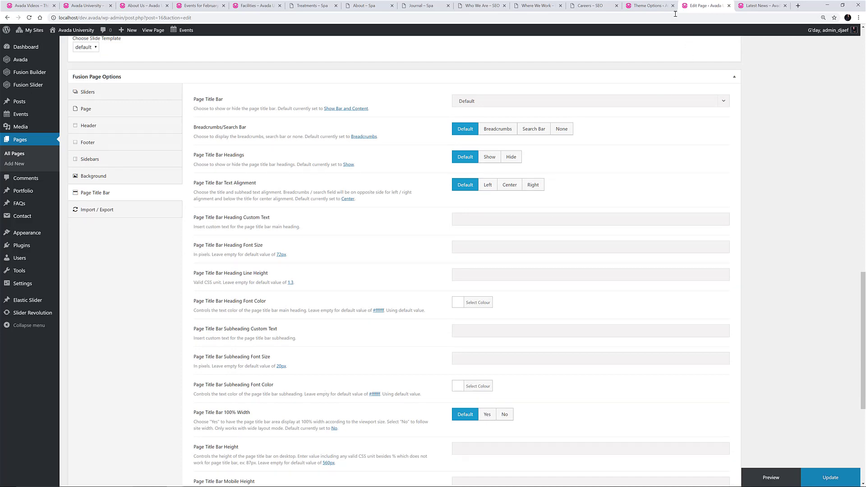
{"action": "left_click", "coordinate": [657, 6]}
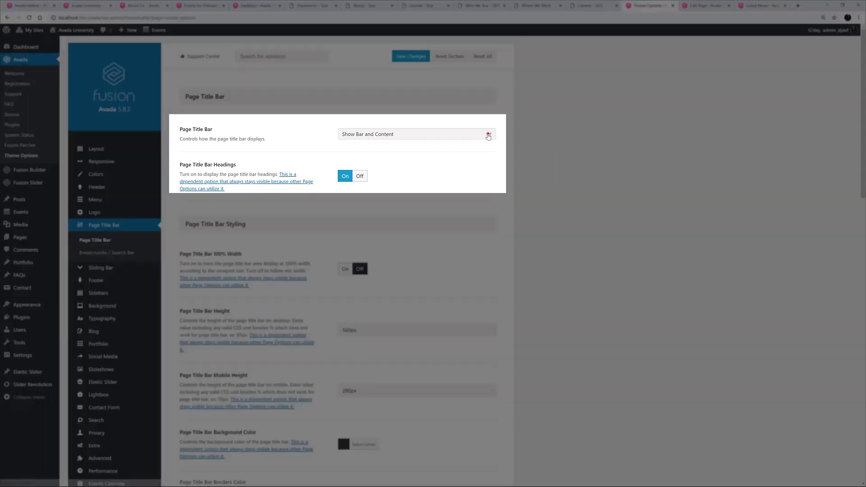
{"action": "left_click", "coordinate": [489, 134]}
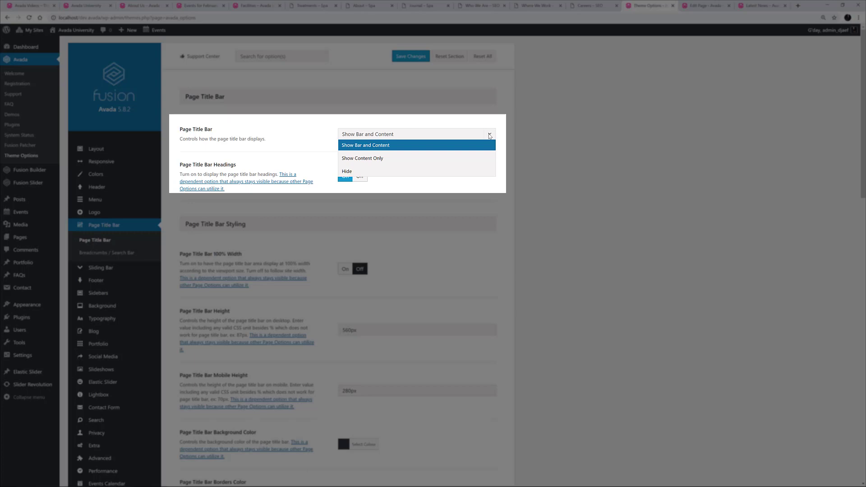
{"action": "left_click", "coordinate": [489, 135]}
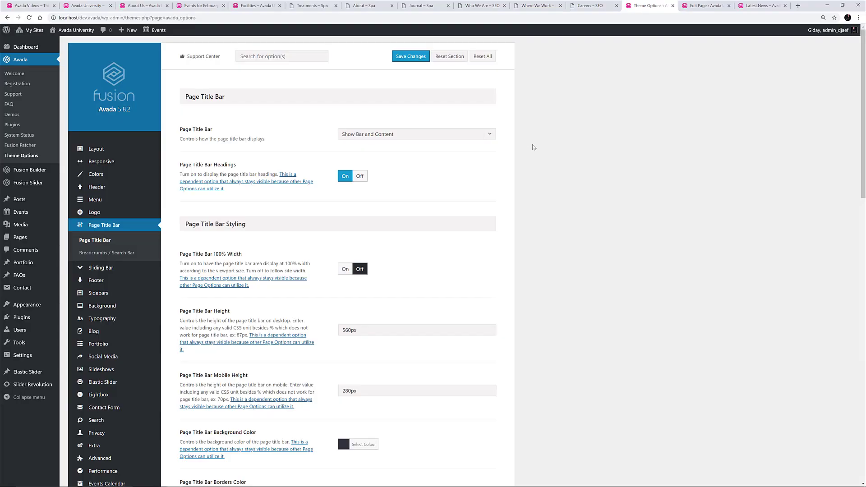
{"action": "scroll", "coordinate": [532, 148], "scroll_direction": "down", "scroll_amount": 3}
{"action": "scroll", "coordinate": [538, 161], "scroll_direction": "down", "scroll_amount": 1}
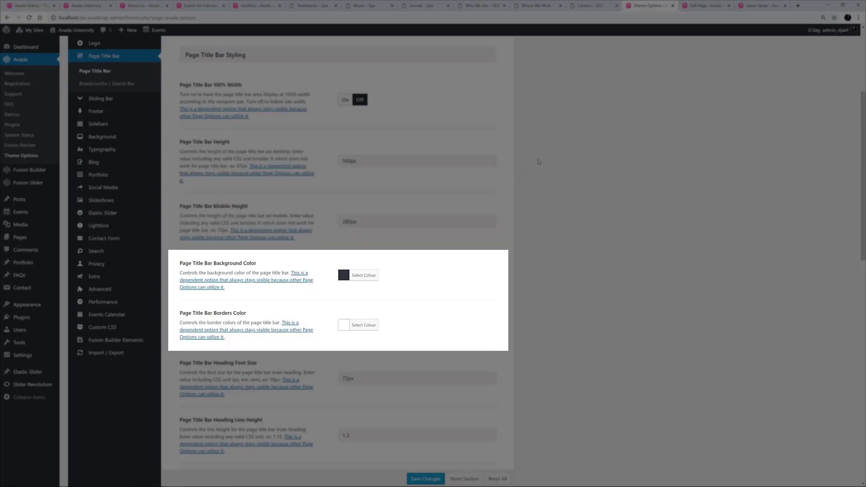
{"action": "scroll", "coordinate": [537, 161], "scroll_direction": "down", "scroll_amount": 6}
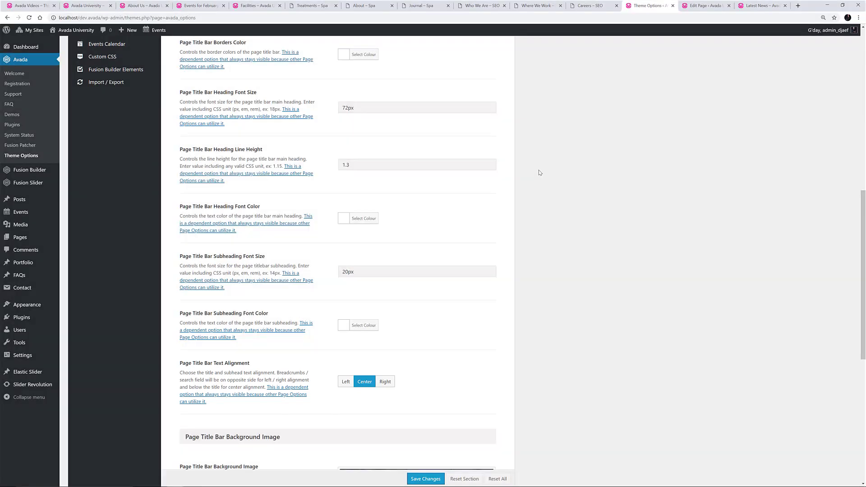
{"action": "scroll", "coordinate": [539, 173], "scroll_direction": "down", "scroll_amount": 8}
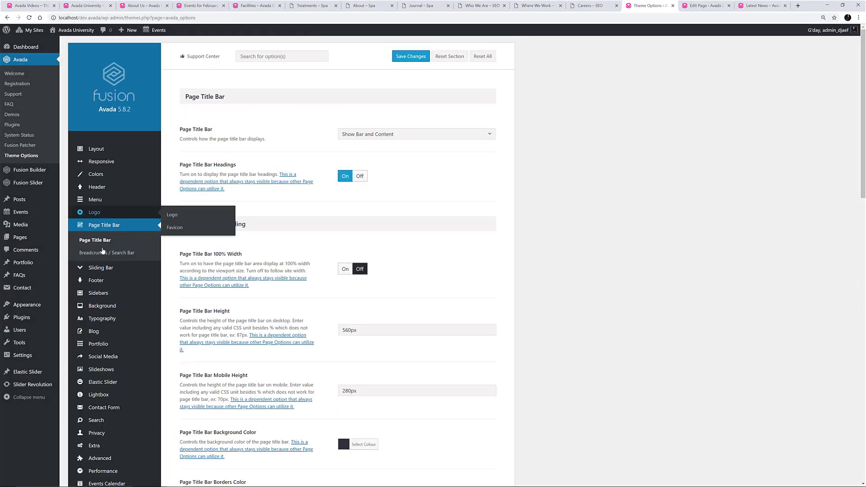
Show the Breadcrumbs / Search Bar settings under Page Title Bar in Theme Options
{"action": "left_click", "coordinate": [98, 256]}
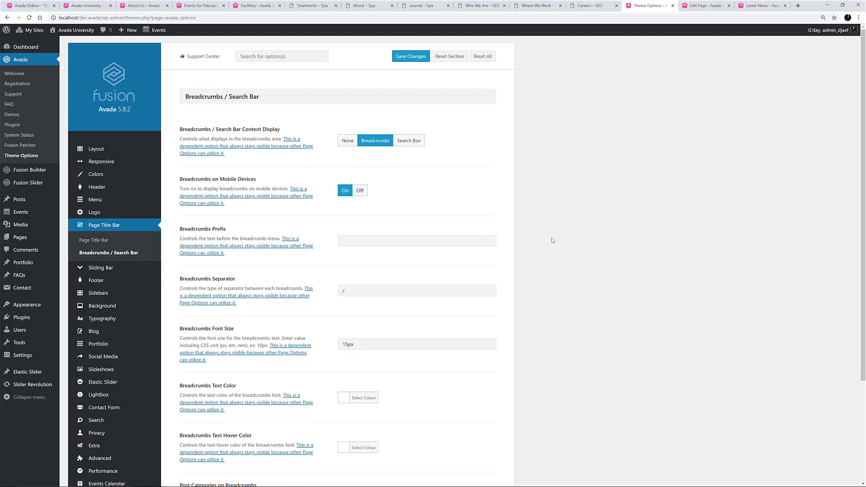
Go to the Latest News page editor's Fusion Page Options Page Title Bar settings
{"action": "left_click", "coordinate": [688, 8]}
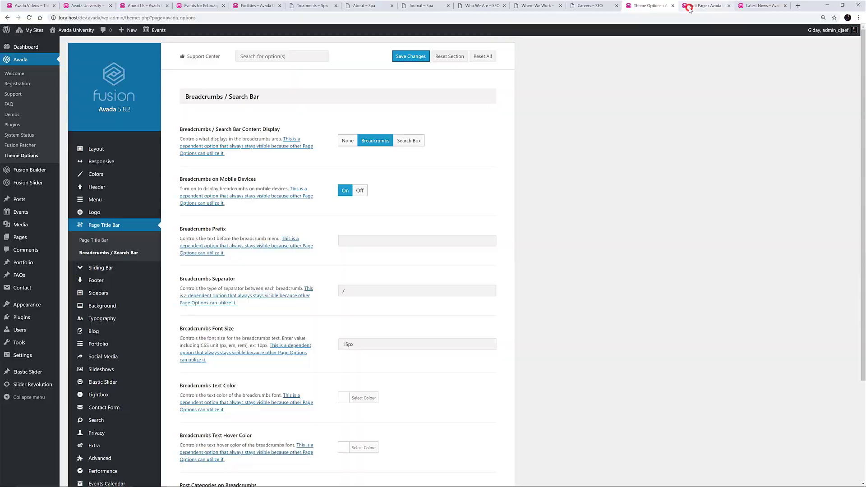
{"action": "scroll", "coordinate": [428, 276], "scroll_direction": "down", "scroll_amount": 1}
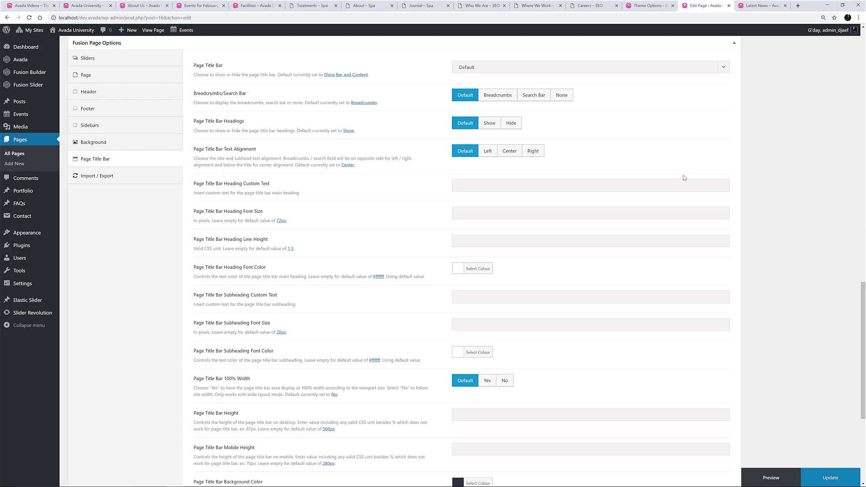
Set the title bar to Search Bar with subheading 'Read The Latest News And Articles...'
{"action": "left_click", "coordinate": [772, 5]}
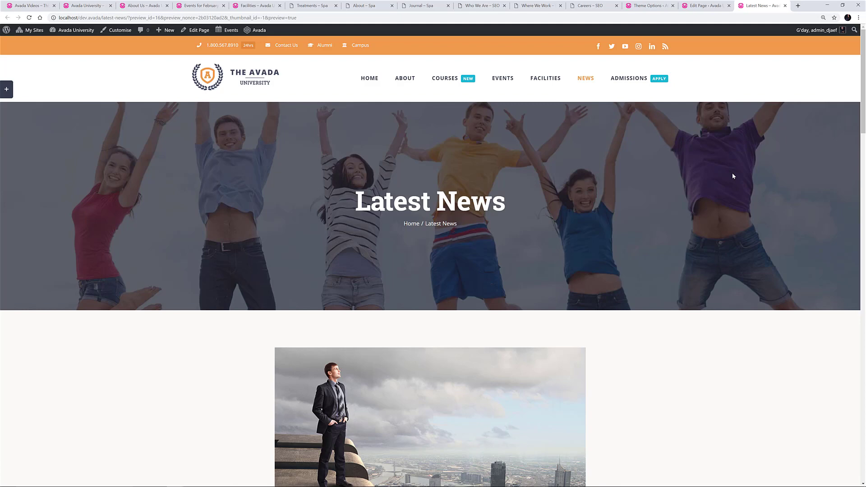
{"action": "left_click", "coordinate": [703, 6]}
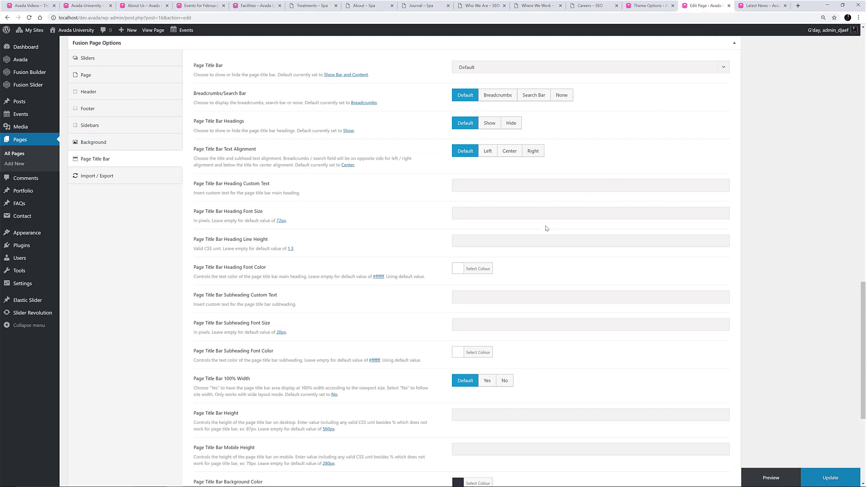
{"action": "left_click", "coordinate": [541, 94]}
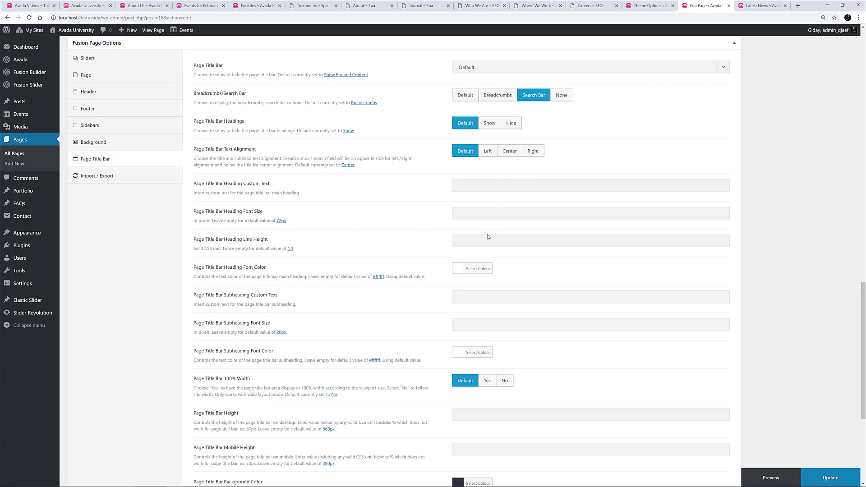
{"action": "left_click", "coordinate": [478, 298]}
{"action": "type", "text": "Read The Latest News And Articles..."}
{"action": "scroll", "coordinate": [478, 299], "scroll_direction": "down", "scroll_amount": 1}
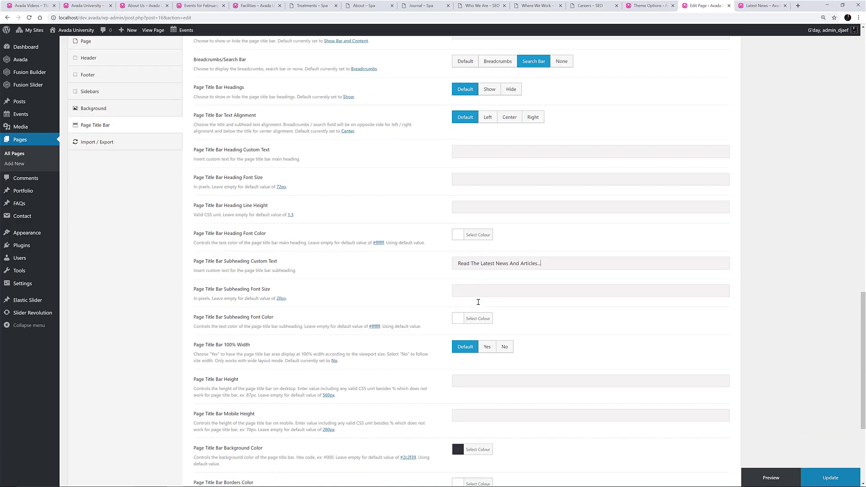
{"action": "scroll", "coordinate": [494, 295], "scroll_direction": "down", "scroll_amount": 5}
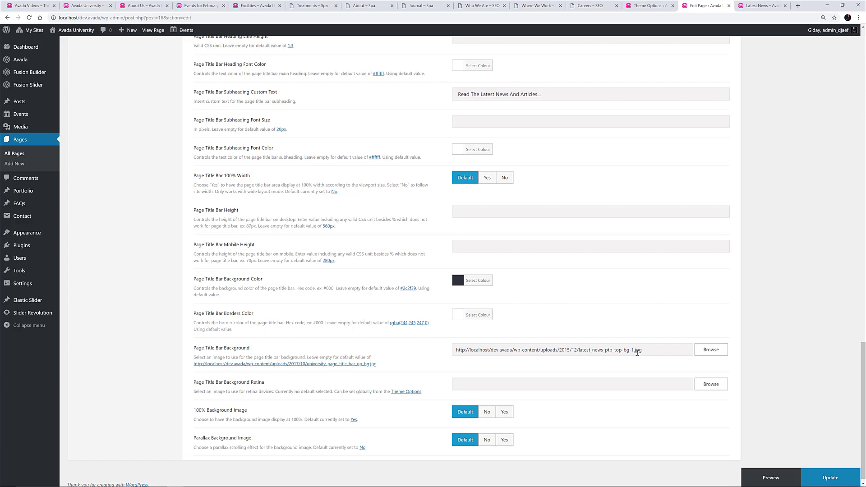
Use politics_seminar_event_header_bg.jpg as the parallax title bar background and update the page
{"action": "left_click", "coordinate": [709, 350]}
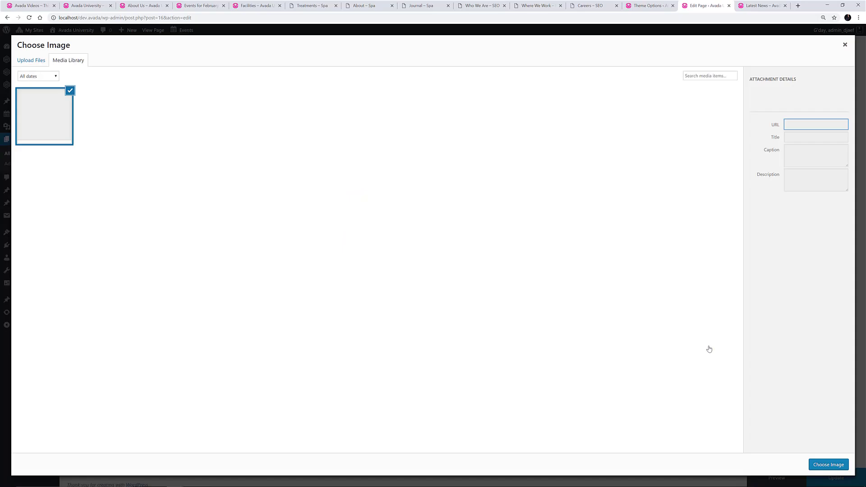
{"action": "left_click", "coordinate": [174, 236]}
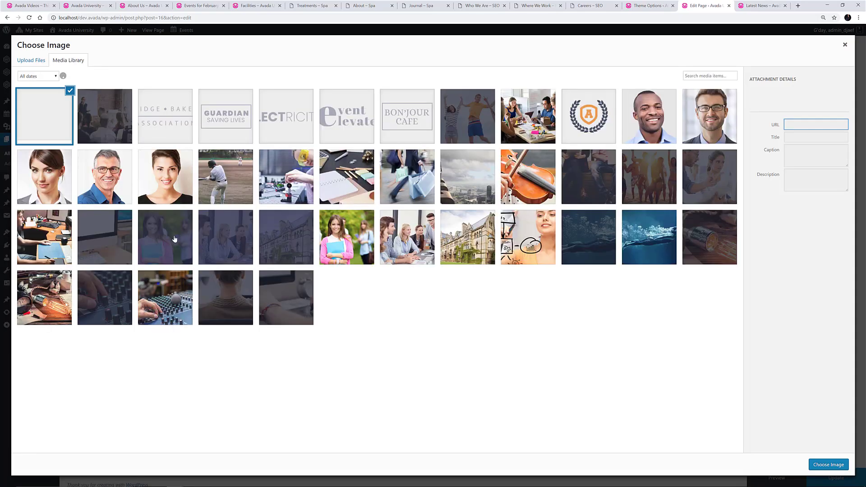
{"action": "left_click", "coordinate": [828, 464]}
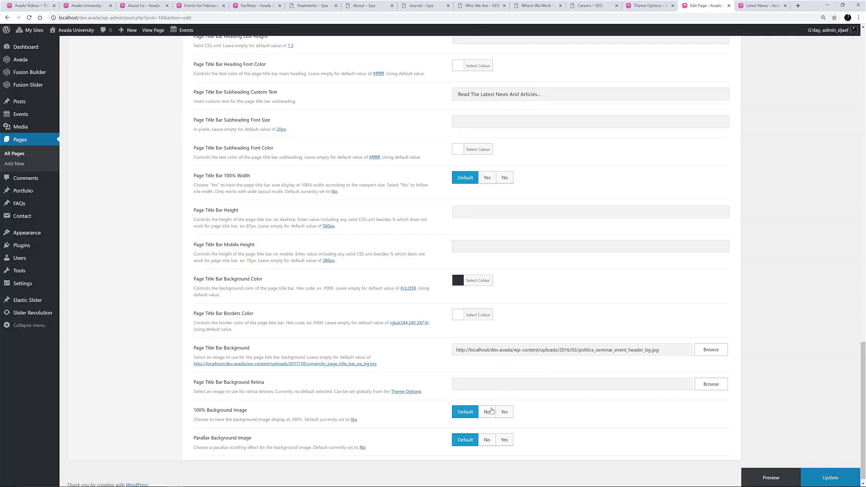
{"action": "left_click", "coordinate": [504, 440]}
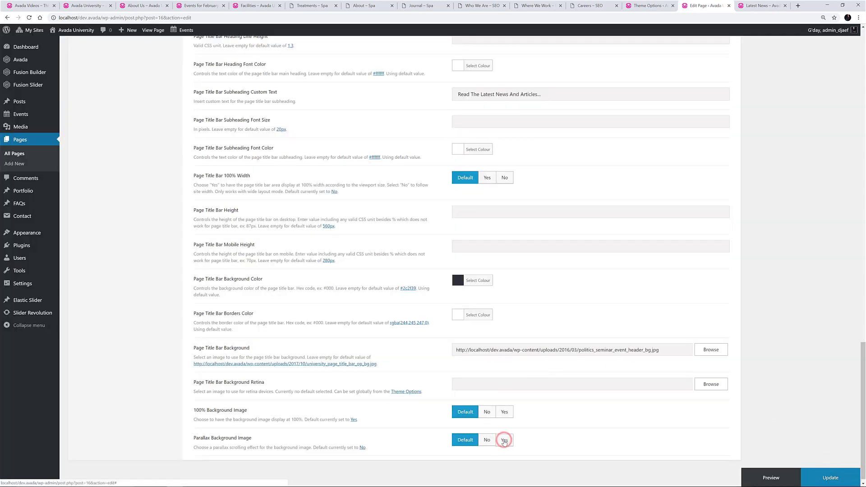
{"action": "left_click", "coordinate": [829, 478]}
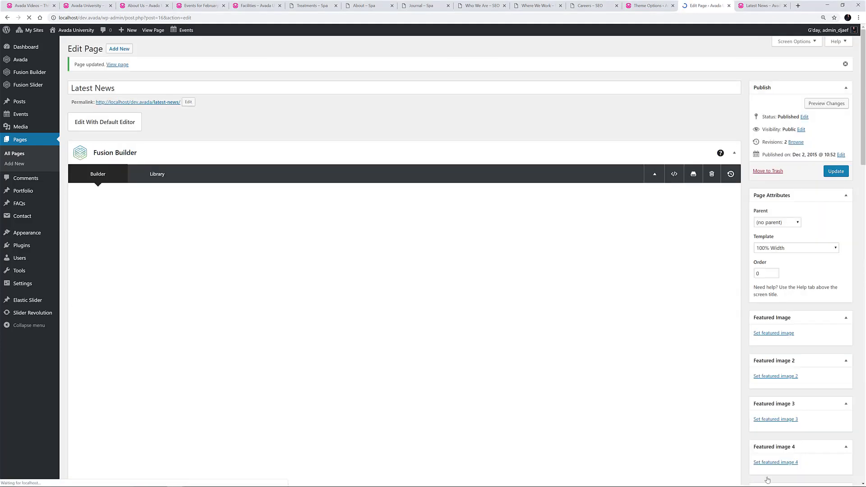
Preview Latest News to check the new background, subheading and search field in the title bar
{"action": "left_click", "coordinate": [826, 103]}
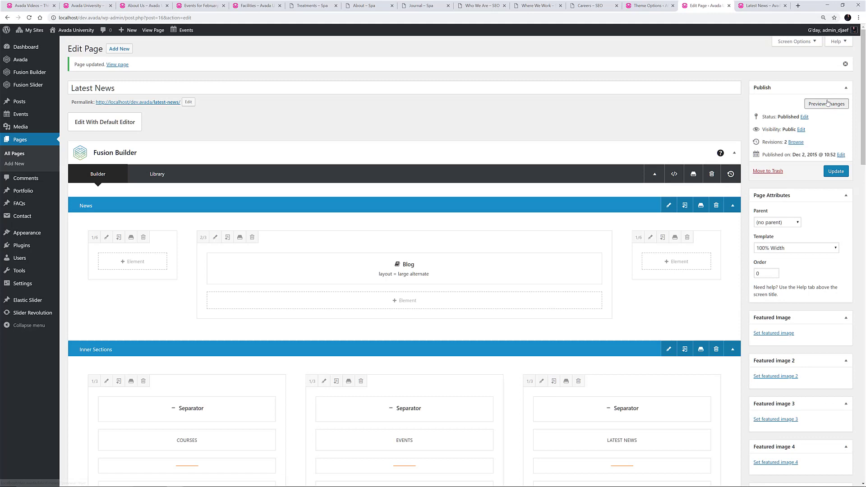
{"action": "left_click", "coordinate": [776, 5]}
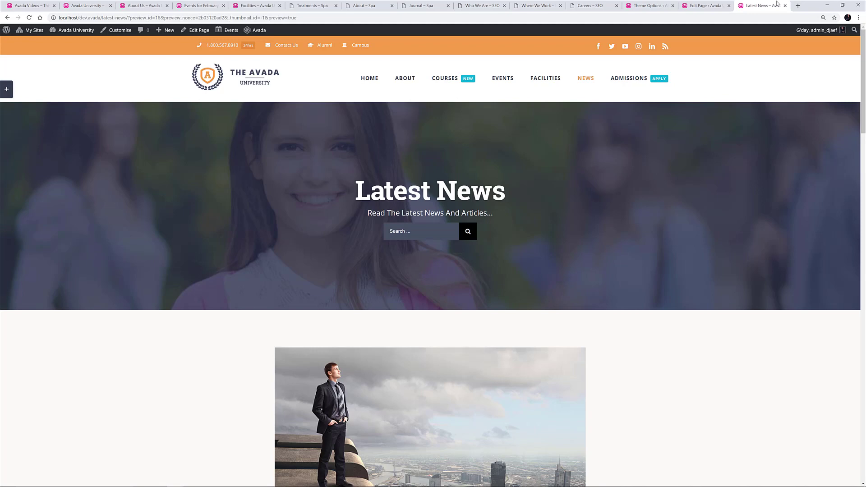
{"action": "scroll", "coordinate": [728, 188], "scroll_direction": "down", "scroll_amount": 3}
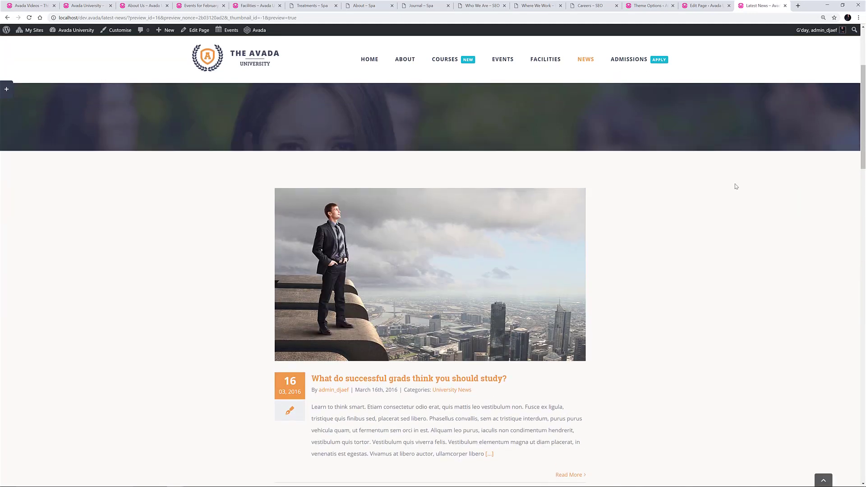
{"action": "scroll", "coordinate": [735, 186], "scroll_direction": "up", "scroll_amount": 3}
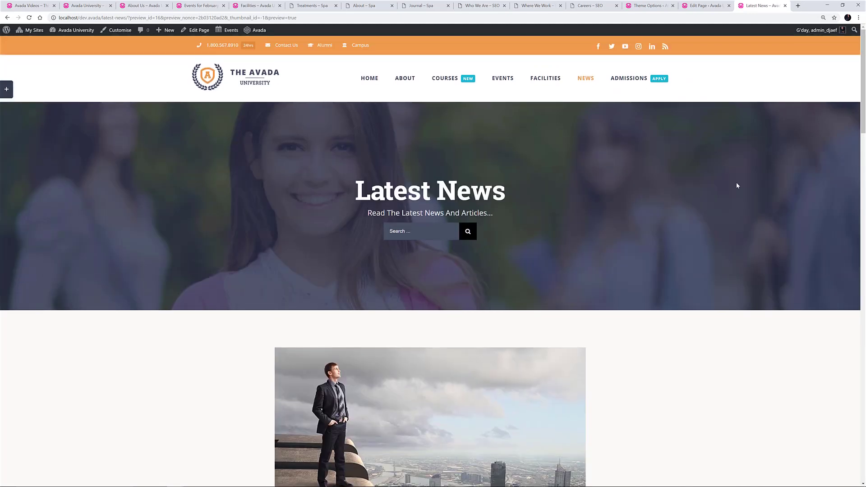